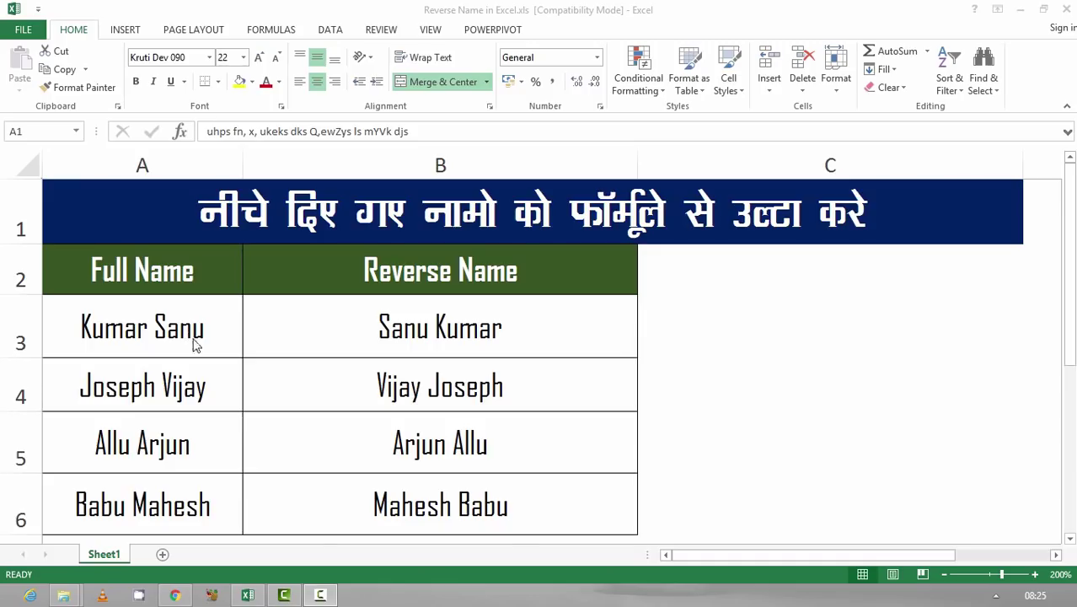
Step: Review the reversed name in B3 and the full names listed in A3:A6
{"action": "left_click", "coordinate": [267, 200]}
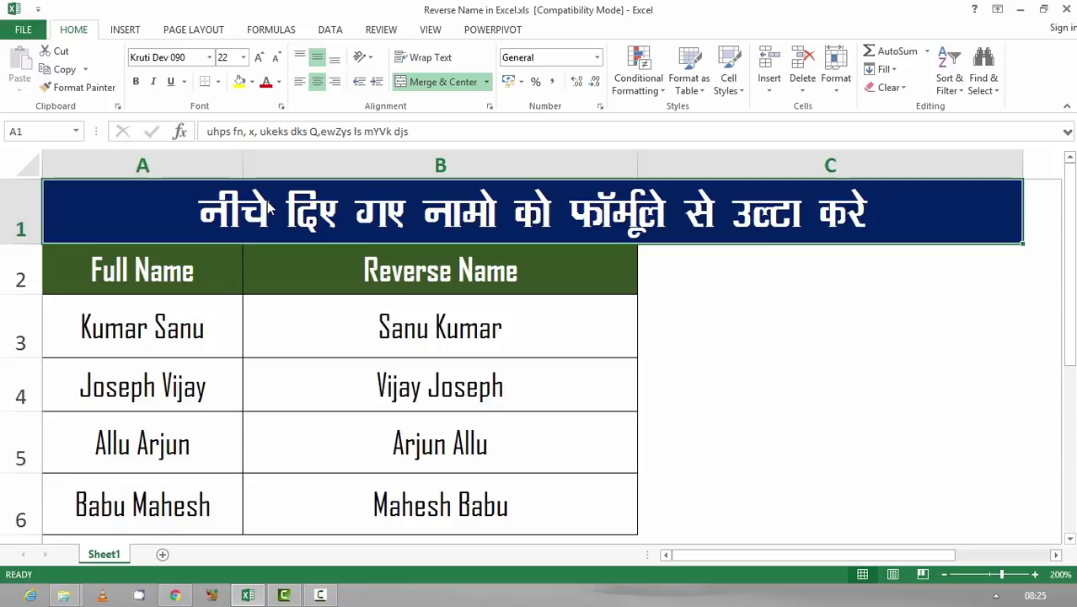
{"action": "left_click", "coordinate": [324, 317]}
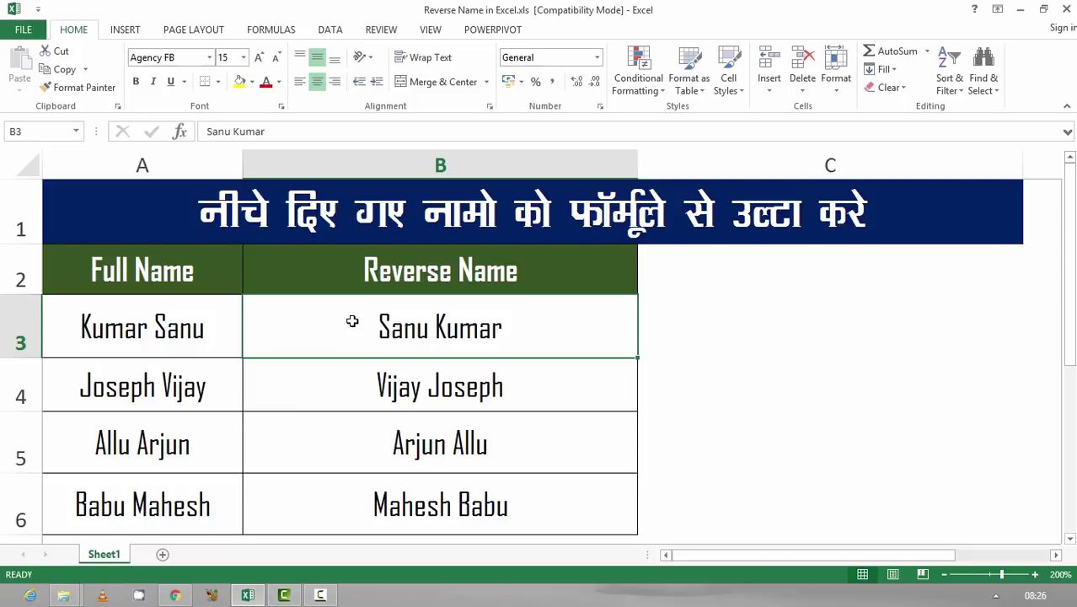
{"action": "key", "text": "Left"}
{"action": "key", "text": "Down"}
{"action": "key", "text": "shift+Down"}
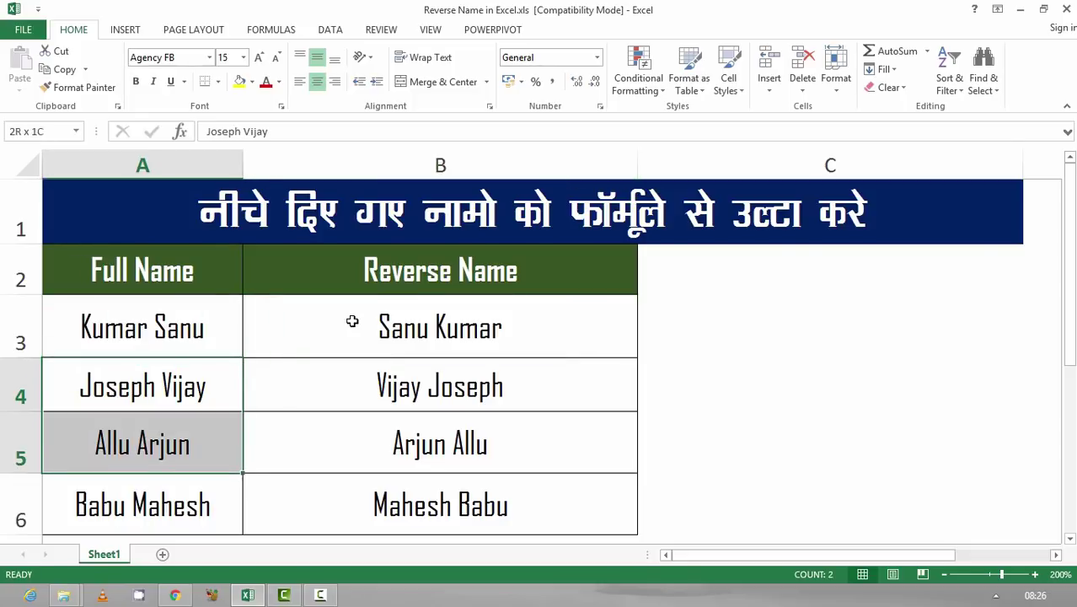
{"action": "key", "text": "Up"}
{"action": "key", "text": "Down"}
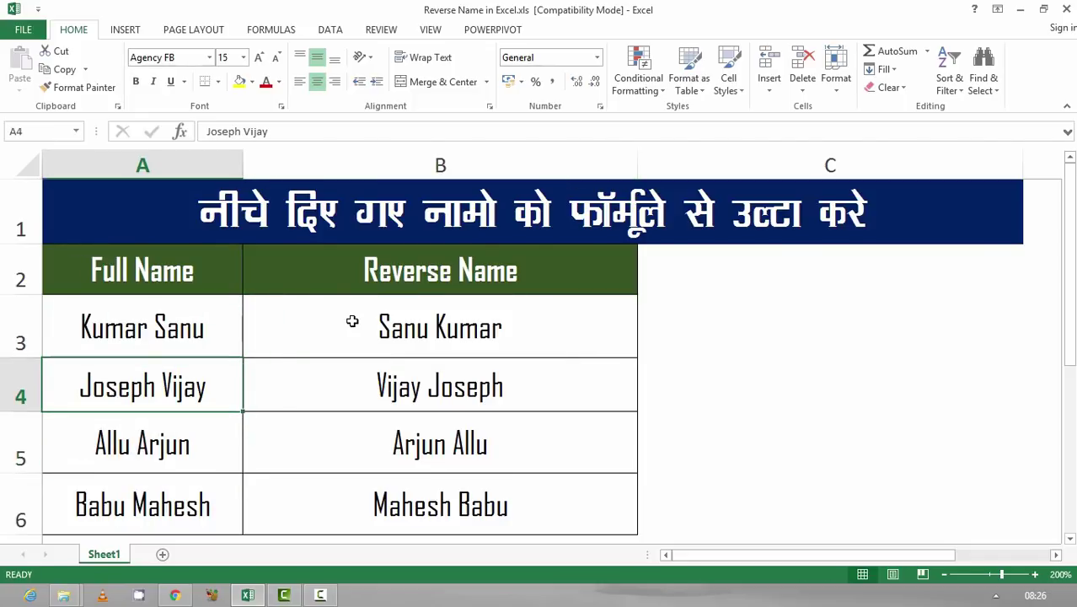
{"action": "key", "text": "Down"}
{"action": "key", "text": "Down"}
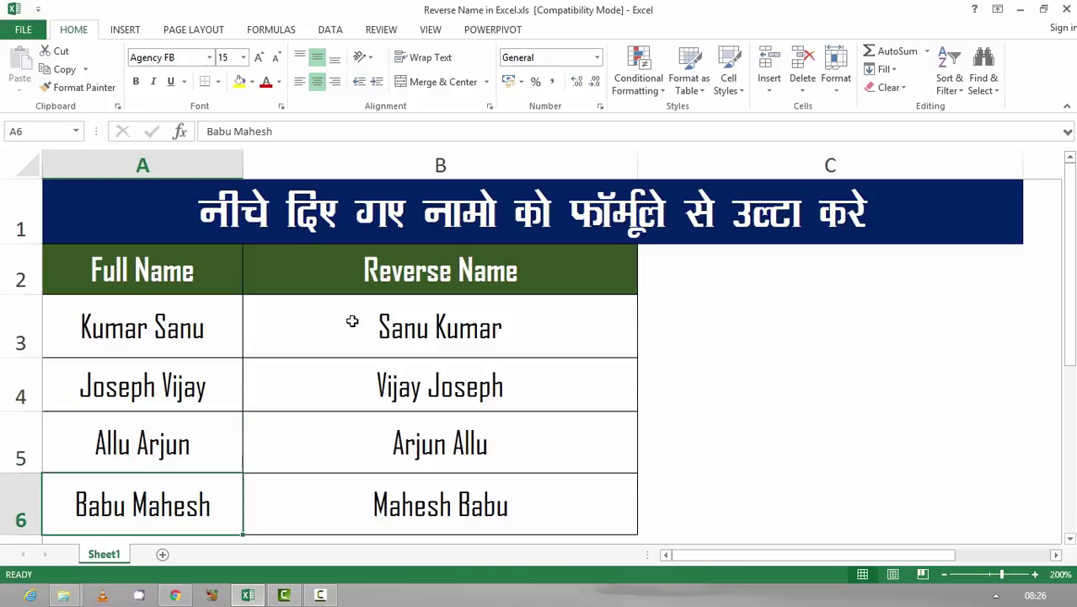
{"action": "key", "text": "Up"}
{"action": "key", "text": "Up"}
{"action": "key", "text": "Up"}
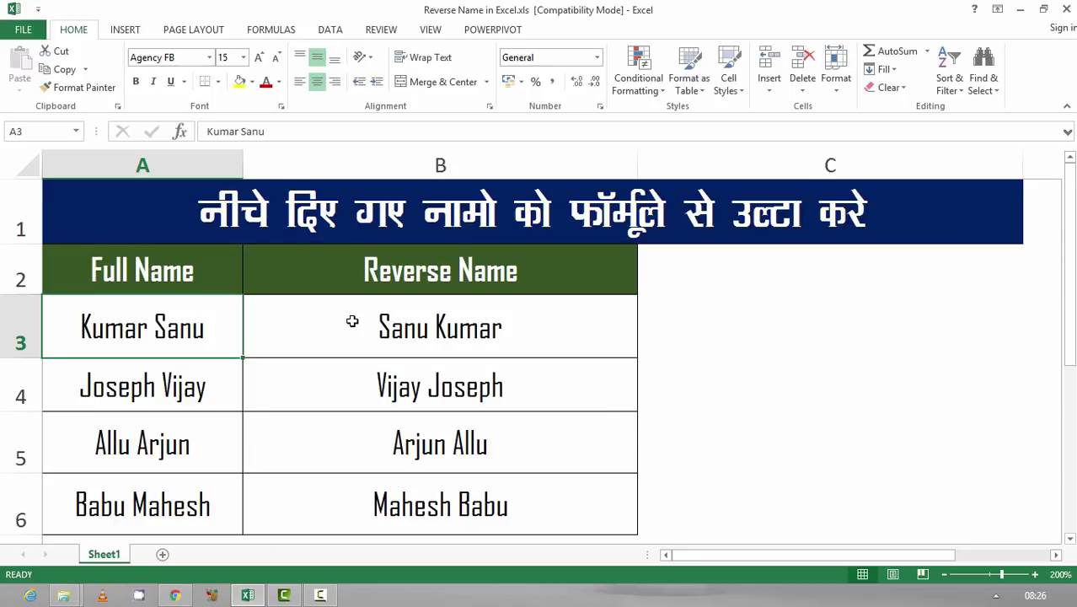
Step: Delete the reversed names from B3:B6, leaving the cells empty
{"action": "left_click", "coordinate": [352, 321]}
{"action": "key", "text": "shift+Down"}
{"action": "key", "text": "shift+Down"}
{"action": "key", "text": "shift+Down"}
{"action": "key", "text": "Delete"}
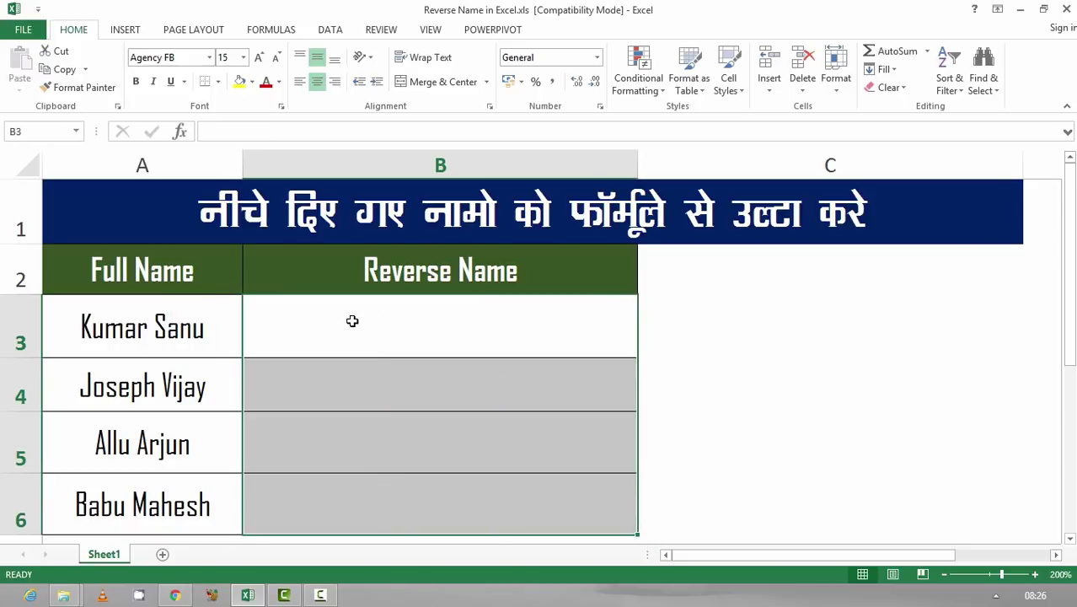
{"action": "key", "text": "Up"}
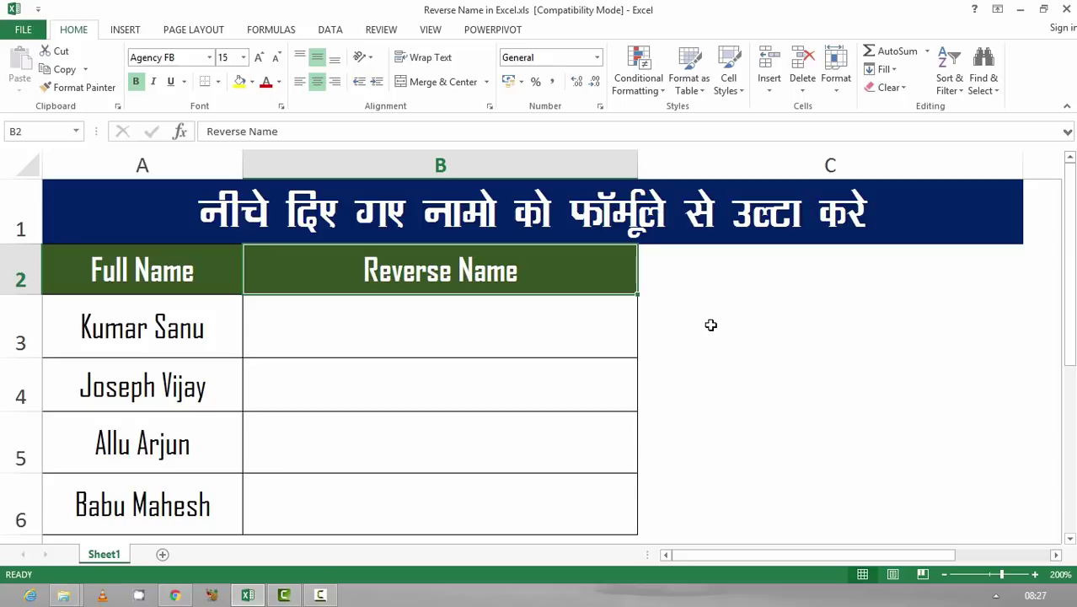
{"action": "key", "text": "Down"}
Step: Start B3's formula as =MID(A3&" "&A3 so the full name appears twice
{"action": "type", "text": "="}
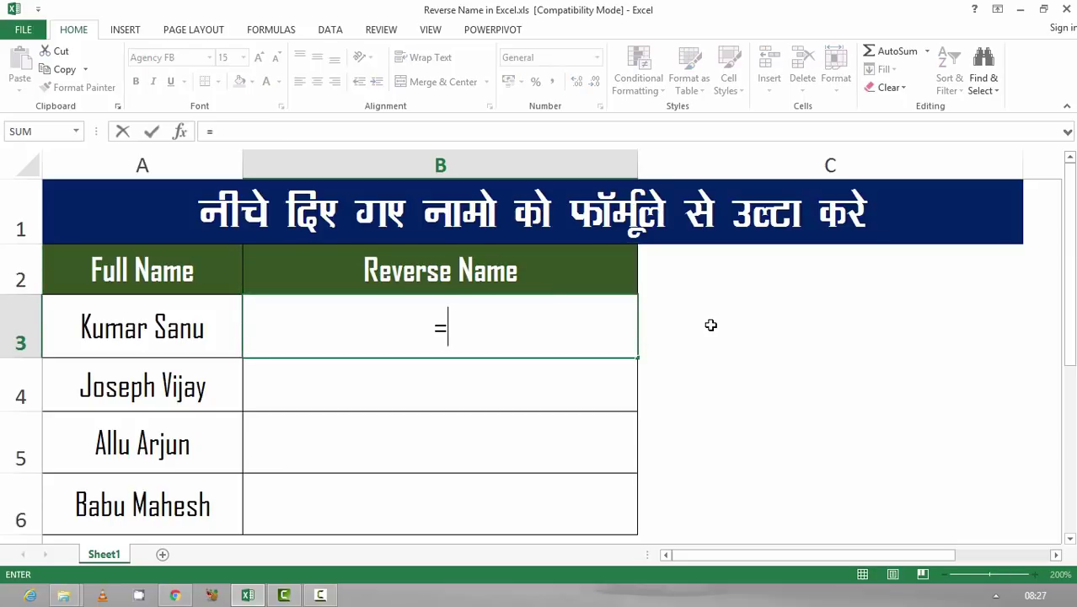
{"action": "type", "text": "mid"}
{"action": "key", "text": "Tab"}
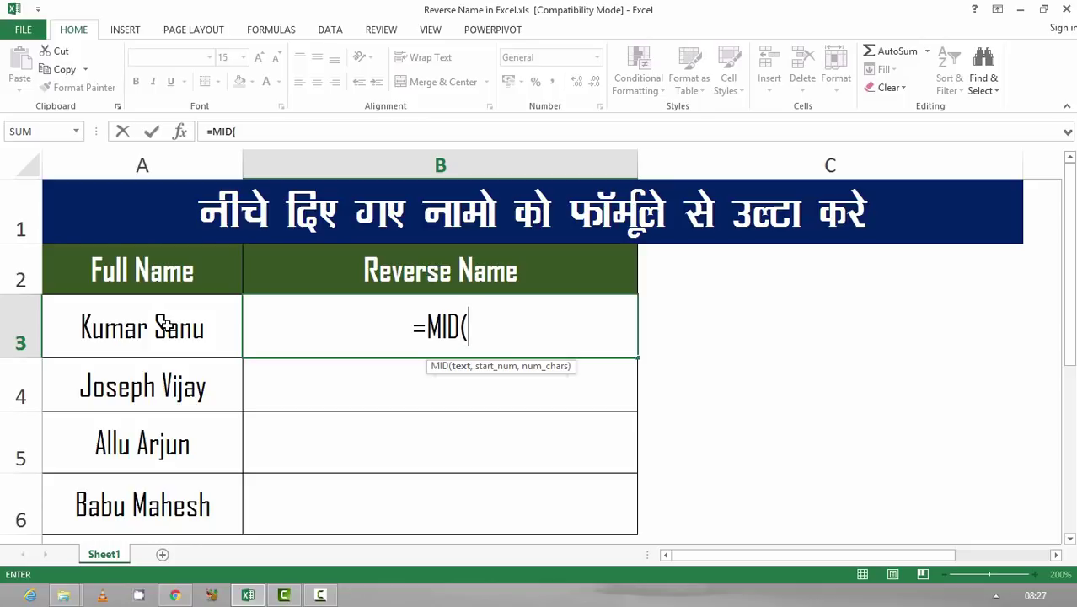
{"action": "left_click", "coordinate": [167, 327]}
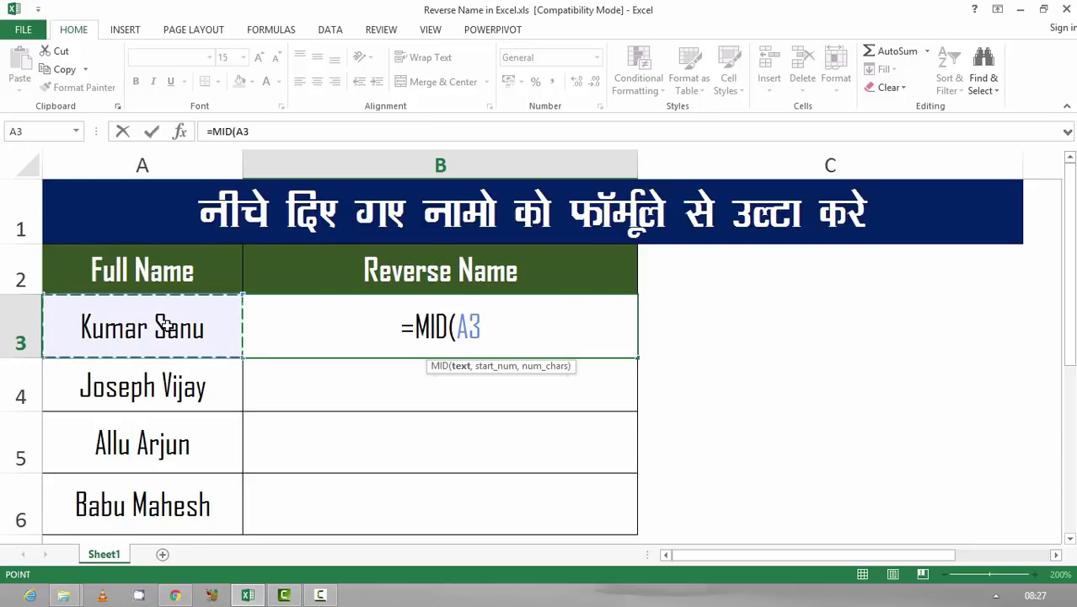
{"action": "type", "text": "&"}
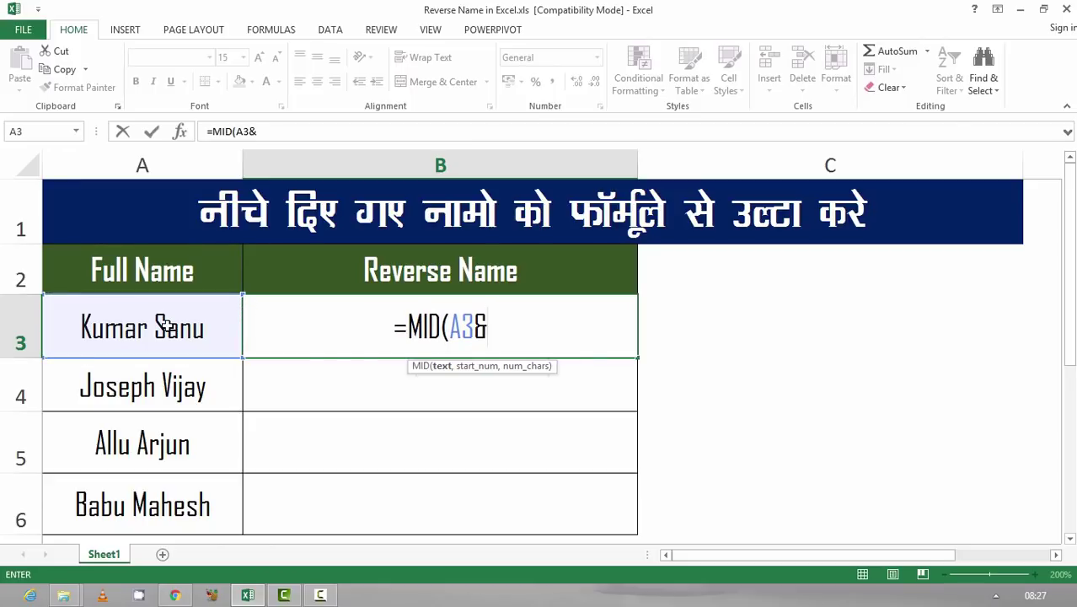
{"action": "type", "text": "\""}
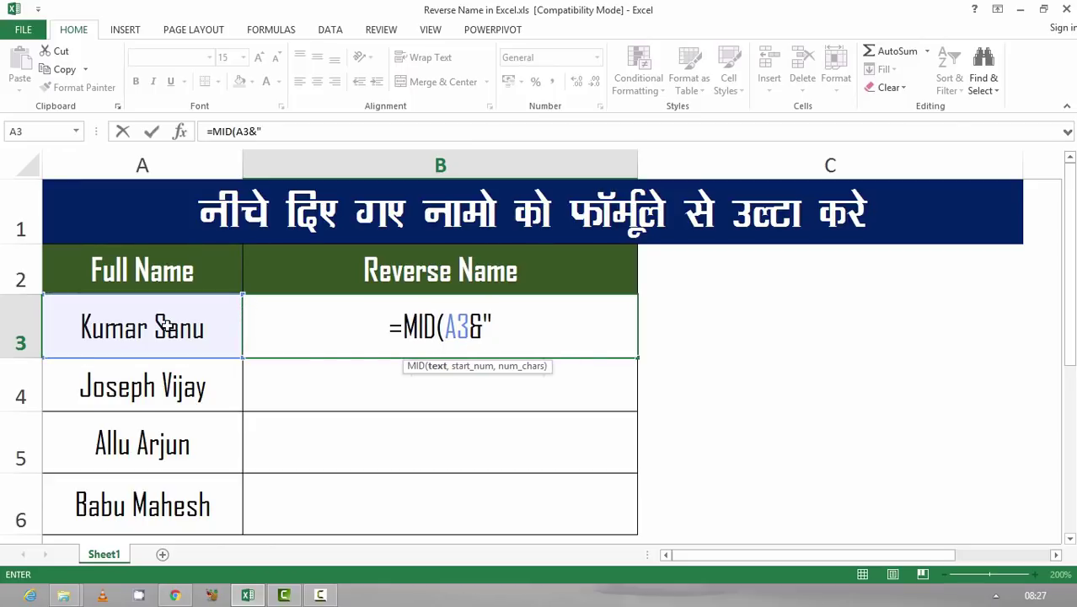
{"action": "type", "text": " \""}
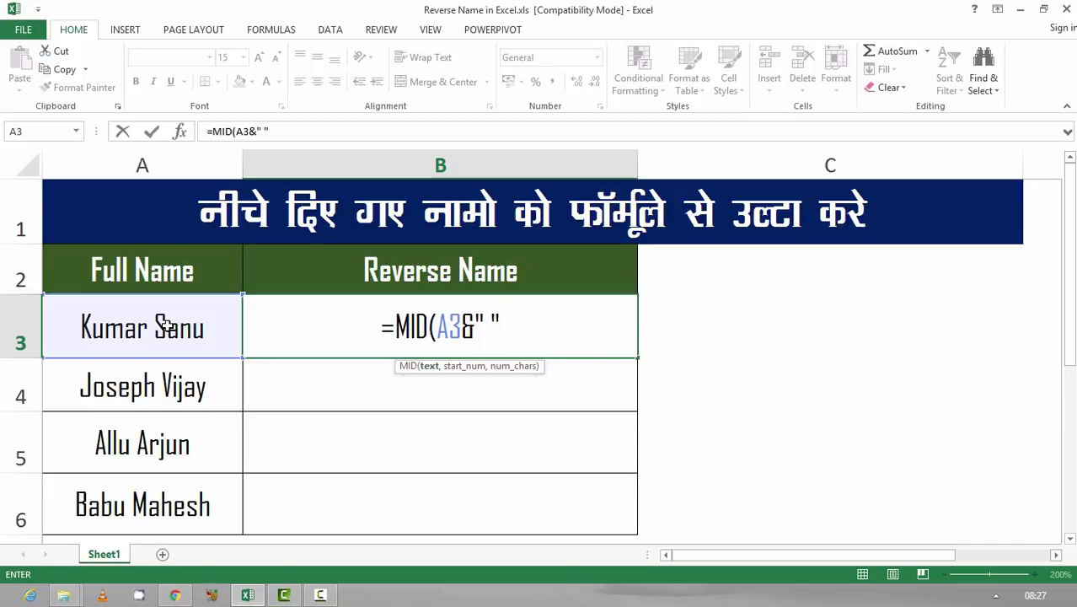
{"action": "type", "text": "&A"}
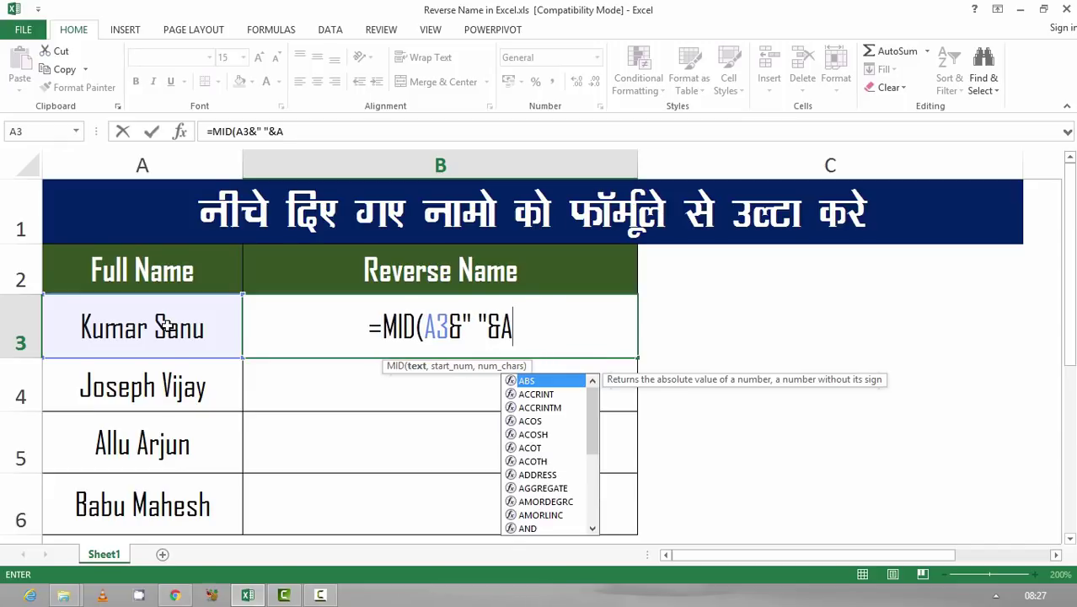
{"action": "type", "text": "3"}
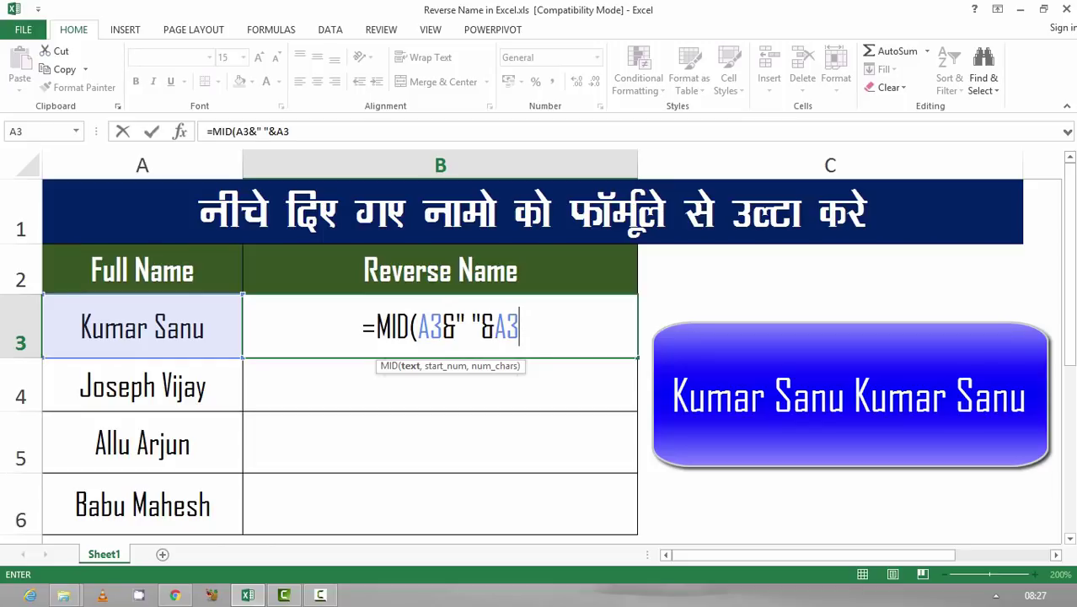
Step: Add FIND(" ",A3)+1 as MID's start position, one character past the space
{"action": "type", "text": ","}
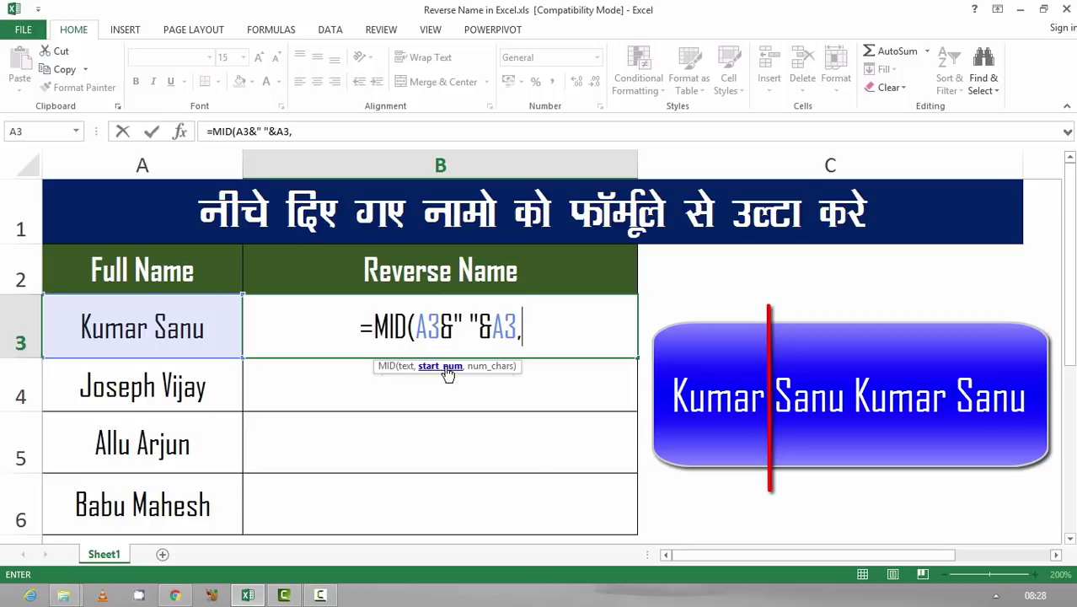
{"action": "type", "text": "f"}
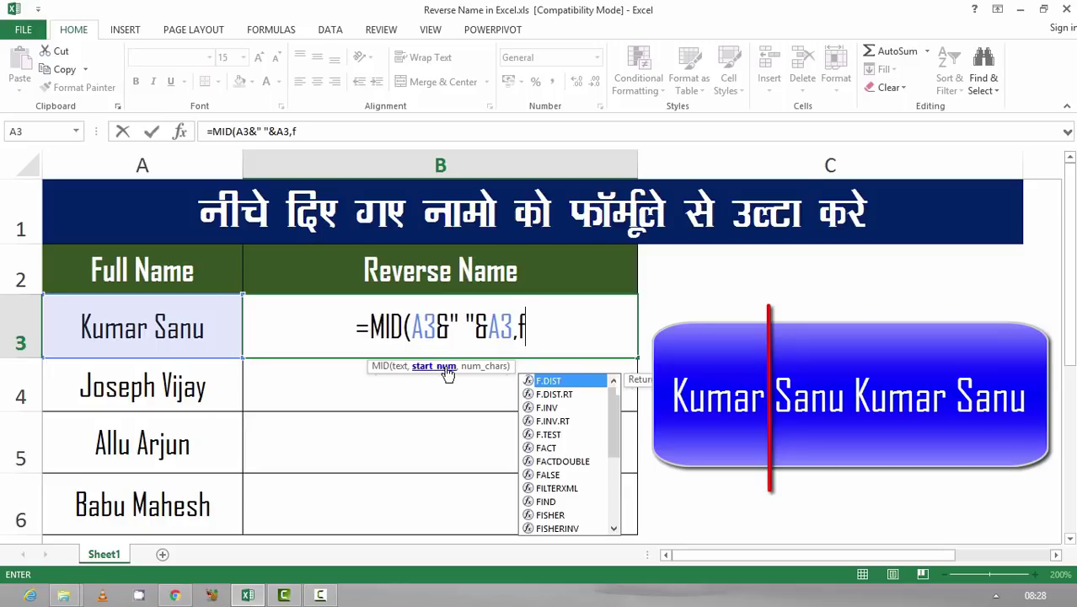
{"action": "type", "text": "ind("}
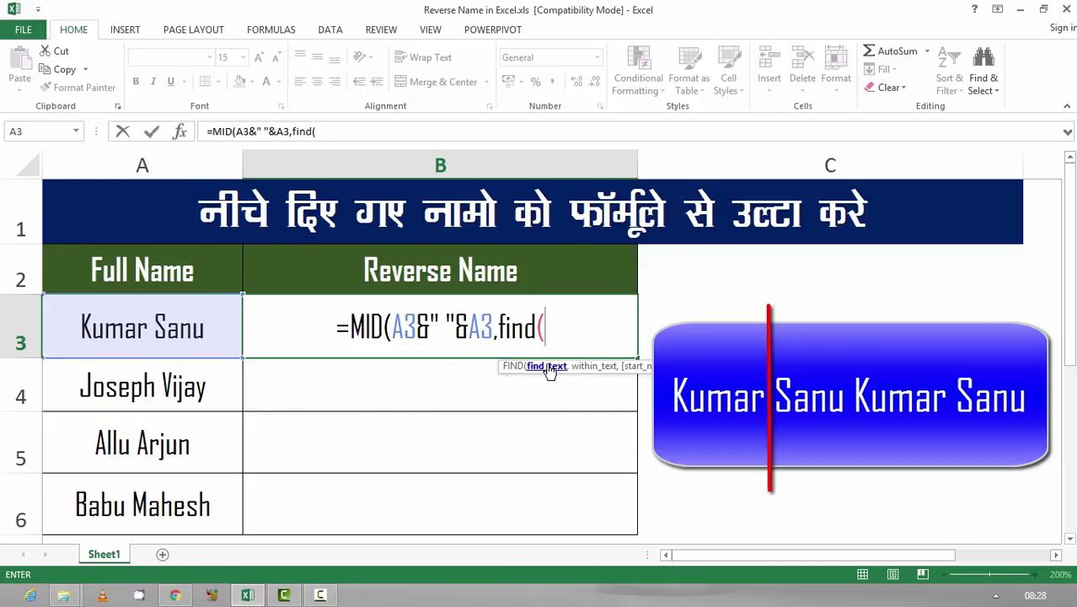
{"action": "type", "text": "\""}
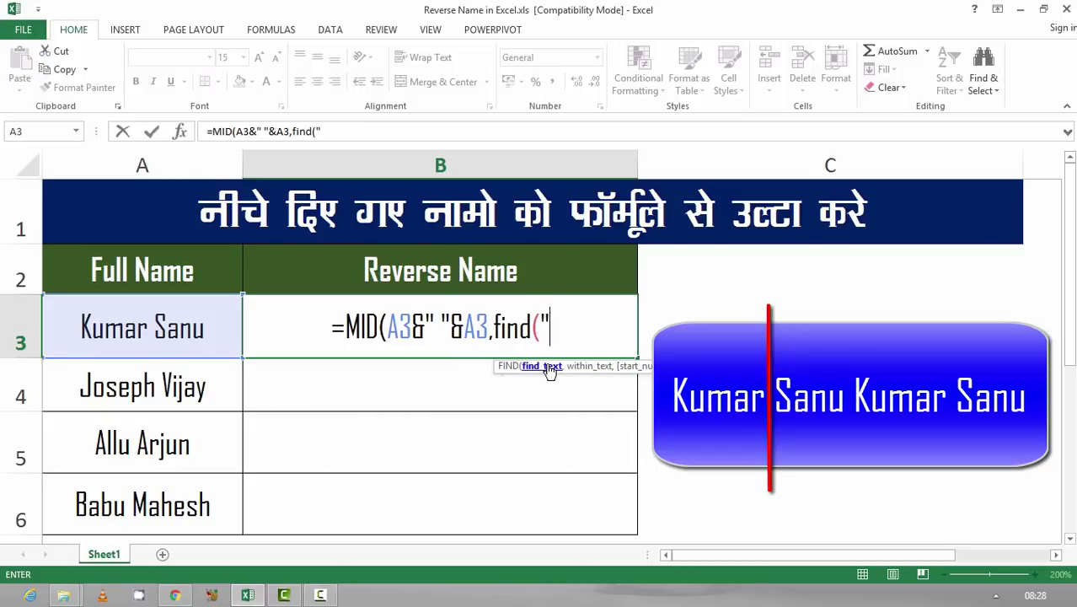
{"action": "type", "text": " \""}
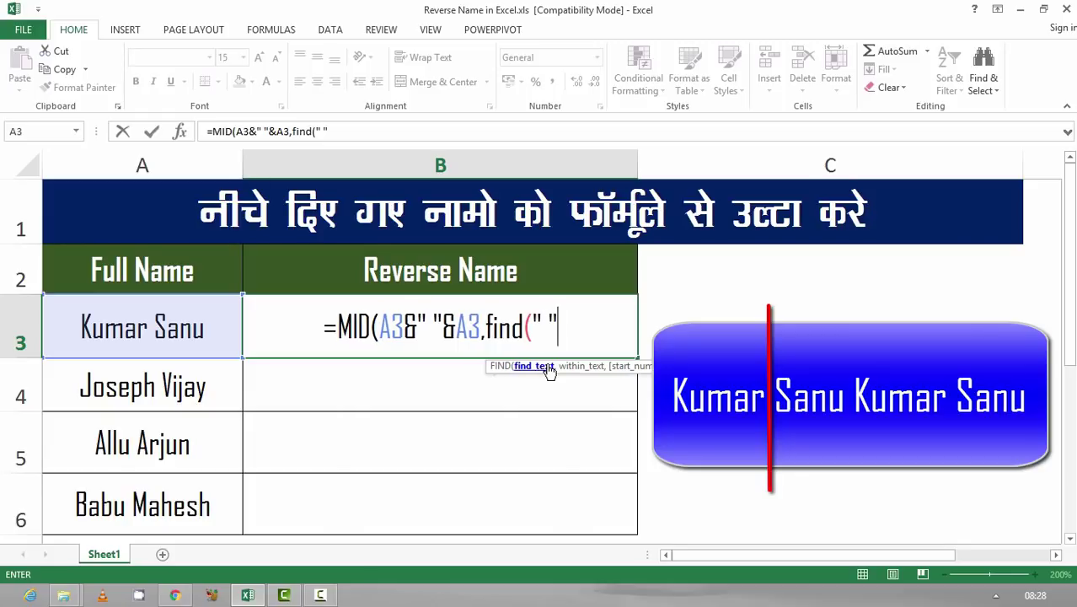
{"action": "type", "text": ","}
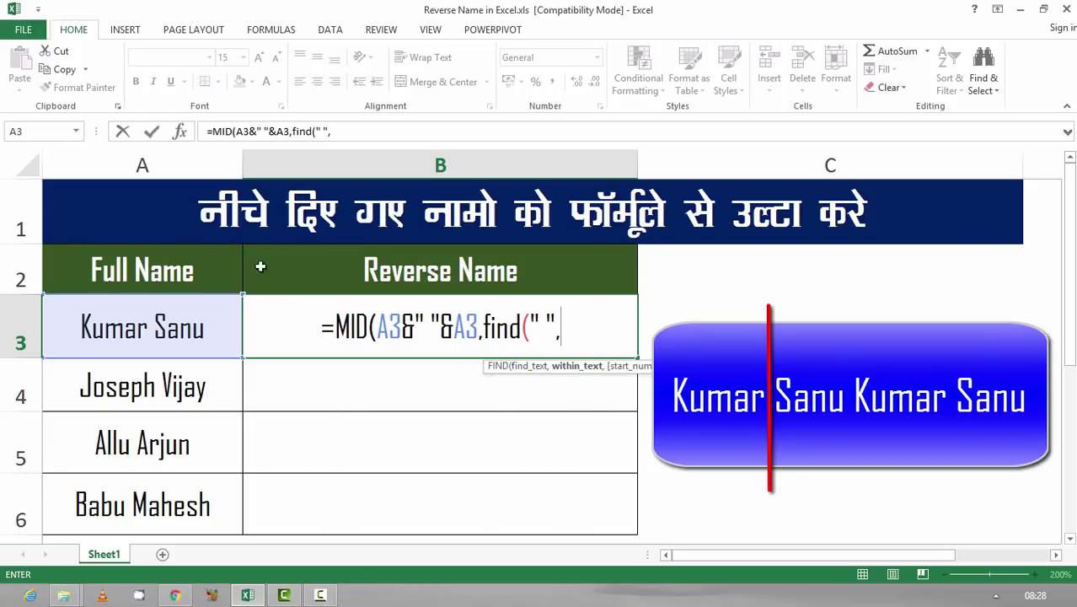
{"action": "left_click", "coordinate": [141, 339]}
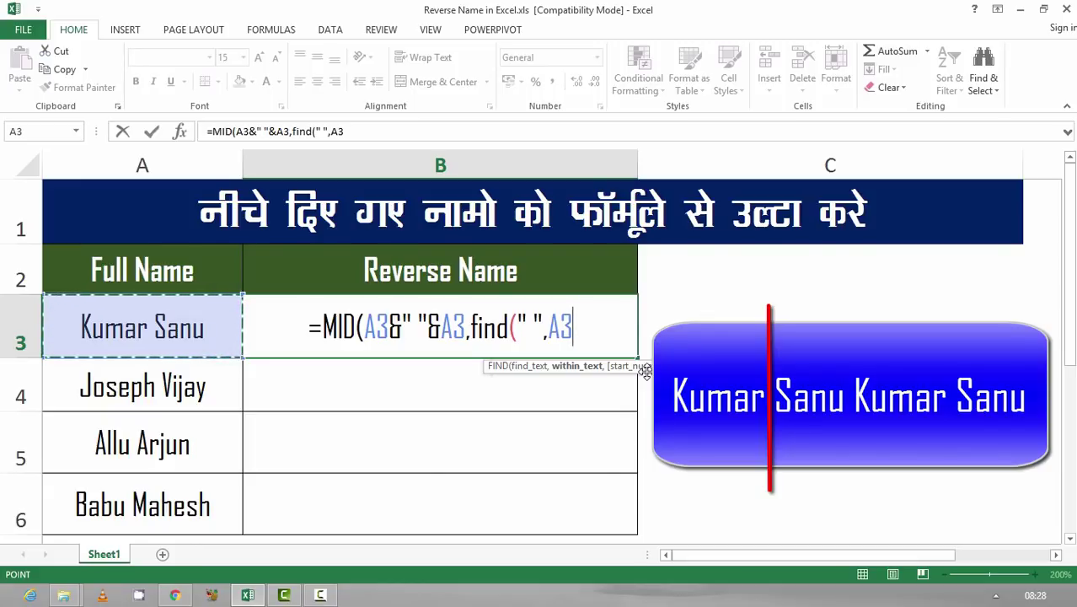
{"action": "type", "text": ")+"}
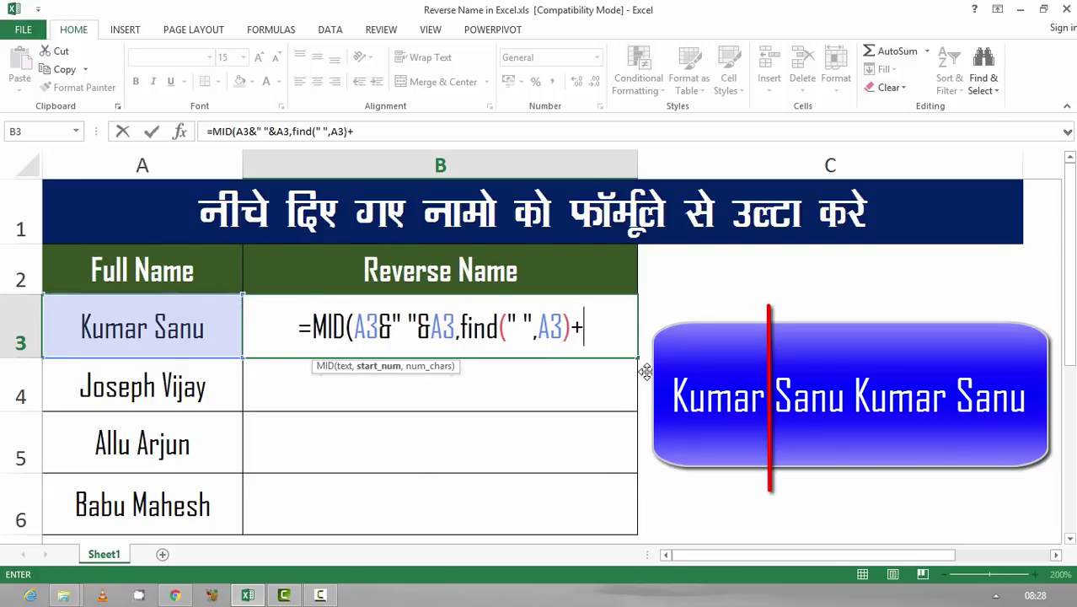
{"action": "type", "text": "1"}
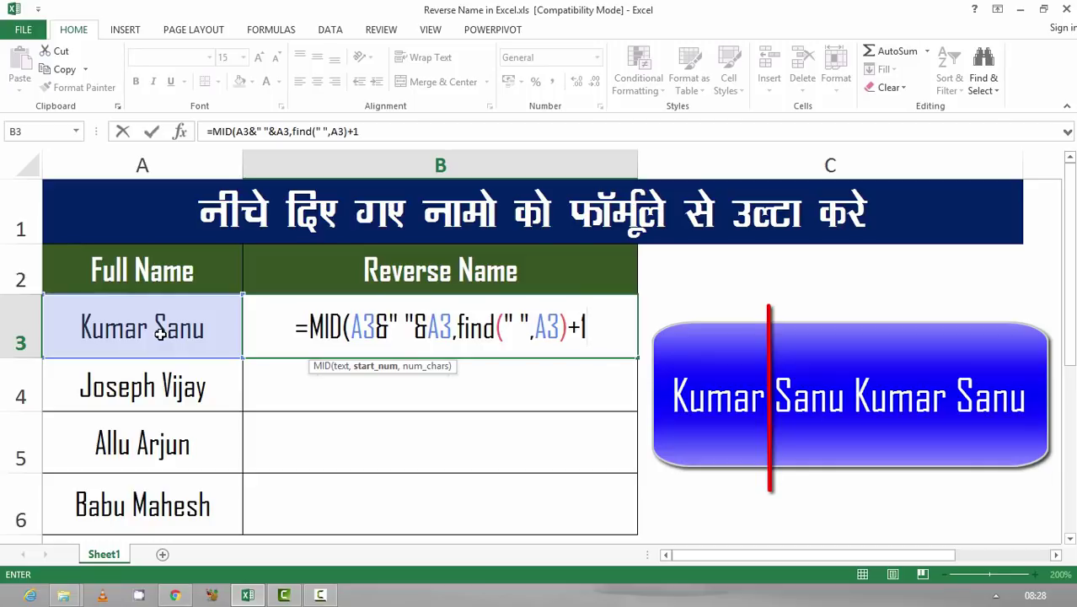
Step: Add LEN(A3) as MID's length argument in the B3 formula
{"action": "left_click_drag", "start_coordinate": [460, 326], "coordinate": [647, 322]}
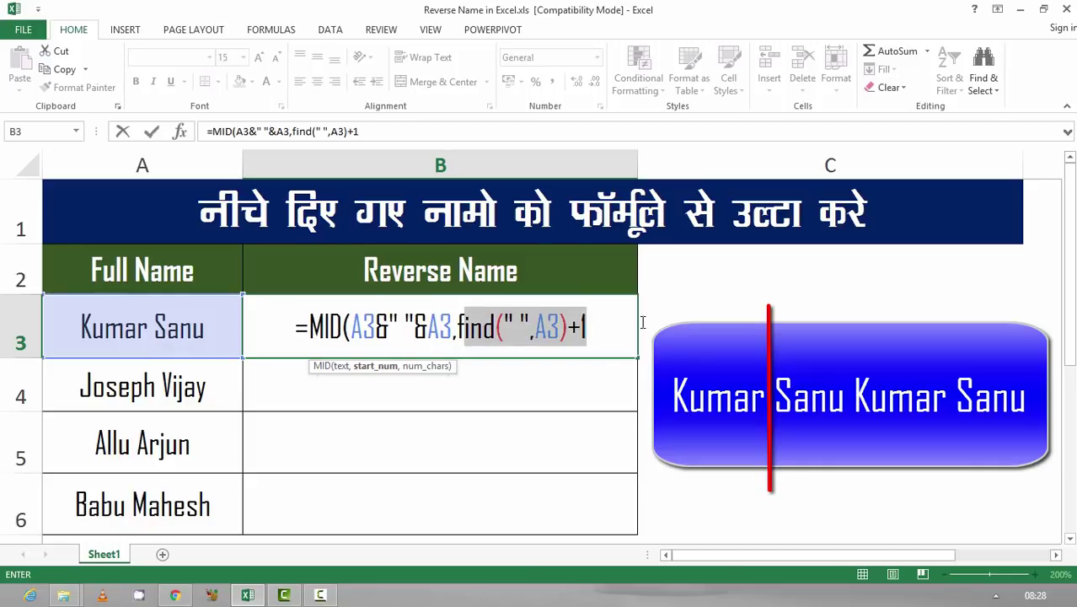
{"action": "left_click", "coordinate": [598, 330]}
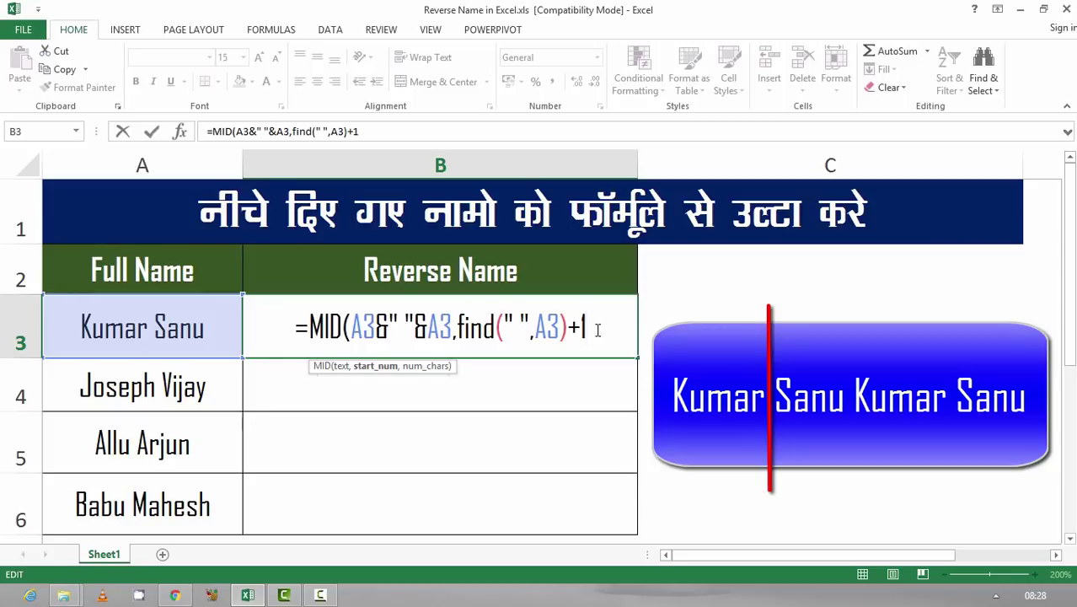
{"action": "type", "text": ","}
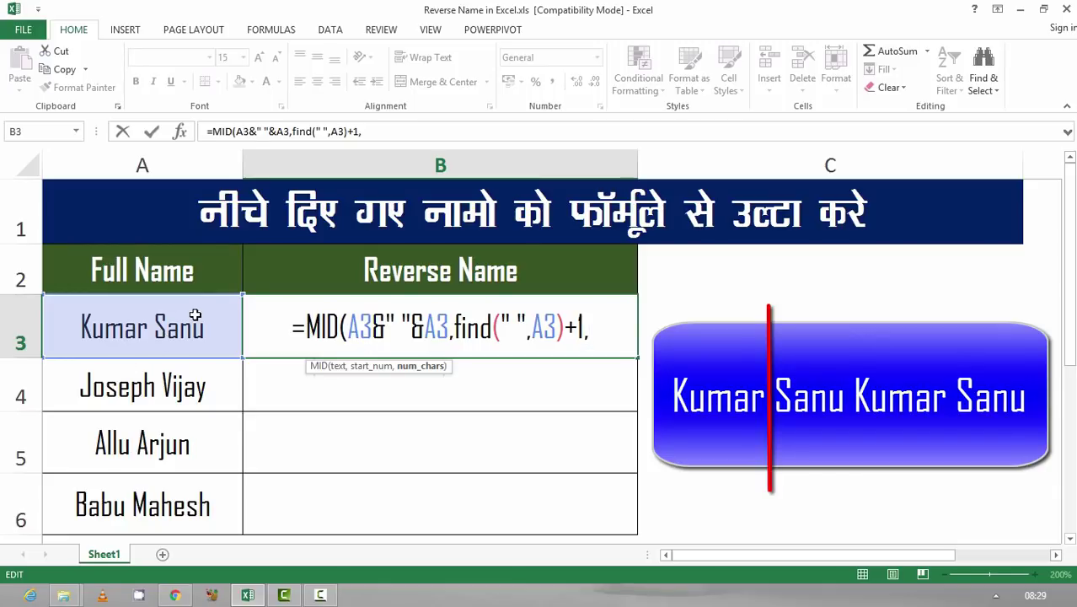
{"action": "type", "text": "le"}
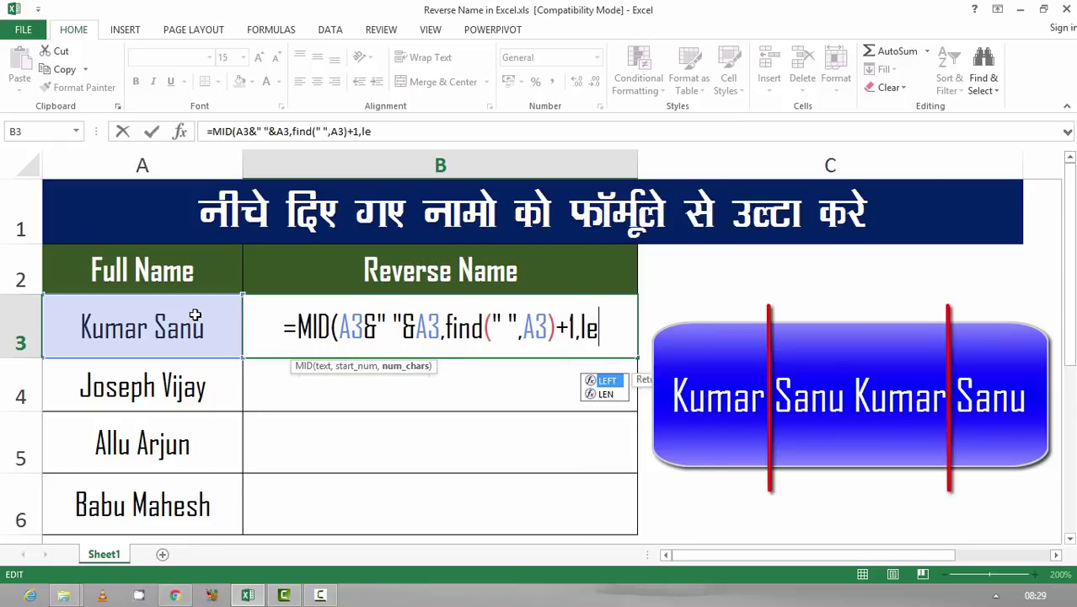
{"action": "type", "text": "n("}
{"action": "left_click", "coordinate": [190, 321]}
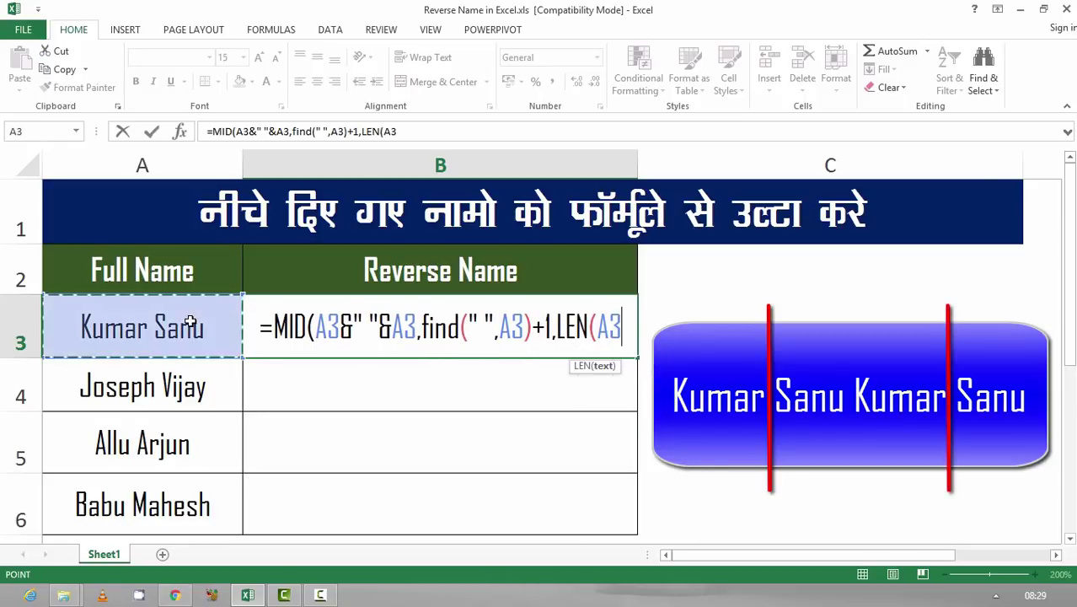
{"action": "type", "text": ")"}
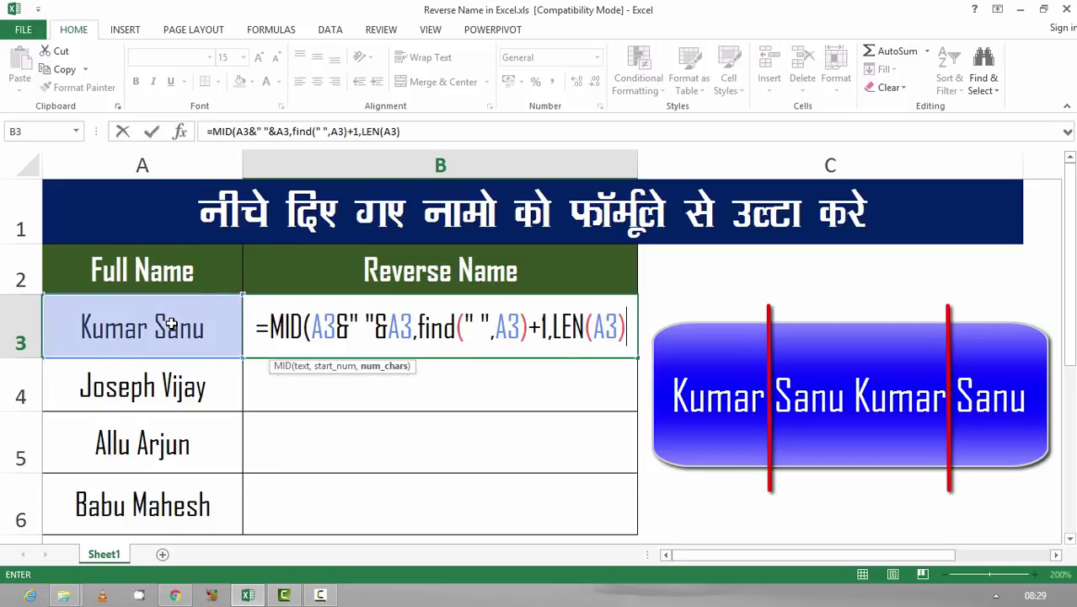
{"action": "left_click_drag", "start_coordinate": [311, 327], "coordinate": [412, 327]}
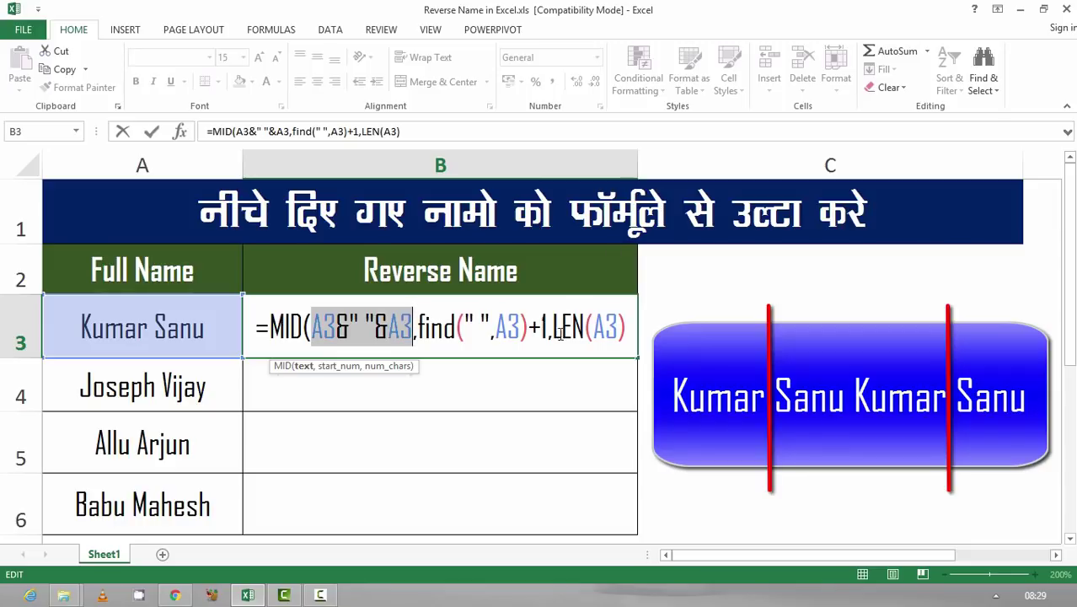
{"action": "left_click_drag", "start_coordinate": [553, 329], "coordinate": [618, 328]}
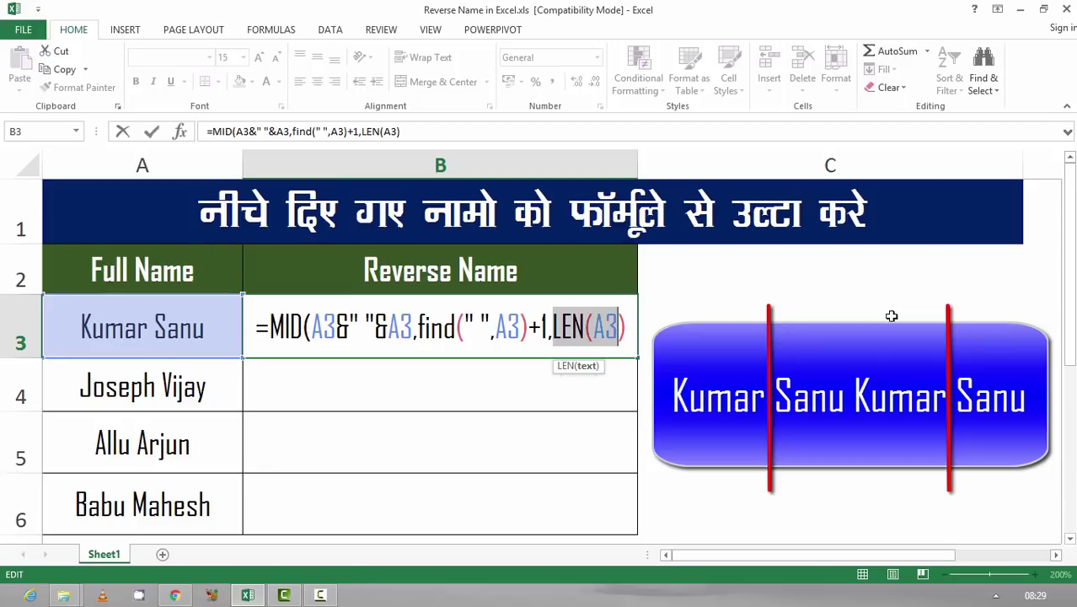
{"action": "key", "text": "Return"}
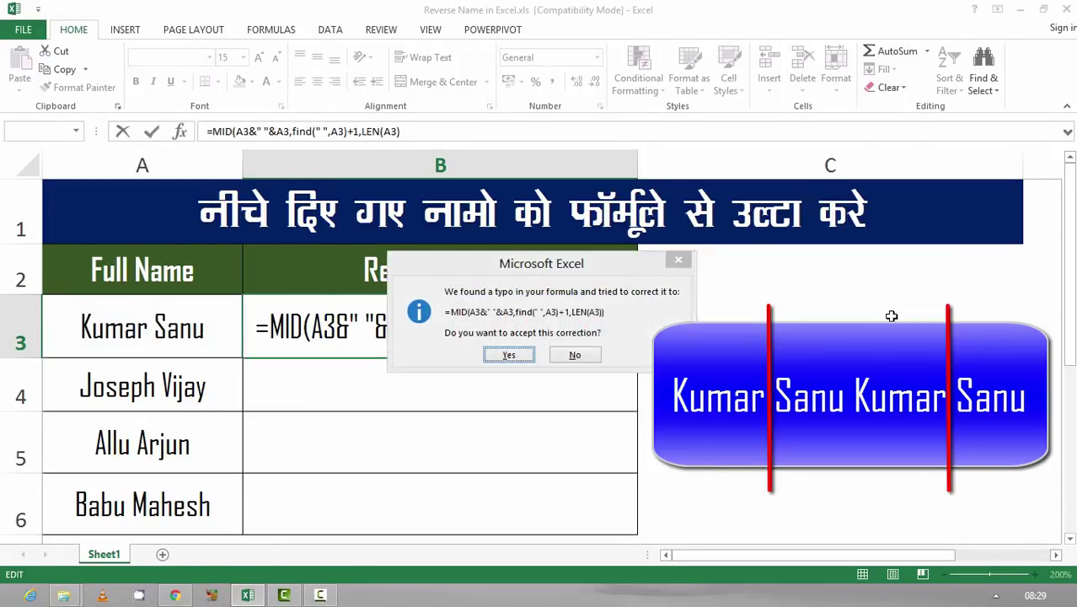
{"action": "key", "text": "Return"}
{"action": "key", "text": "Up"}
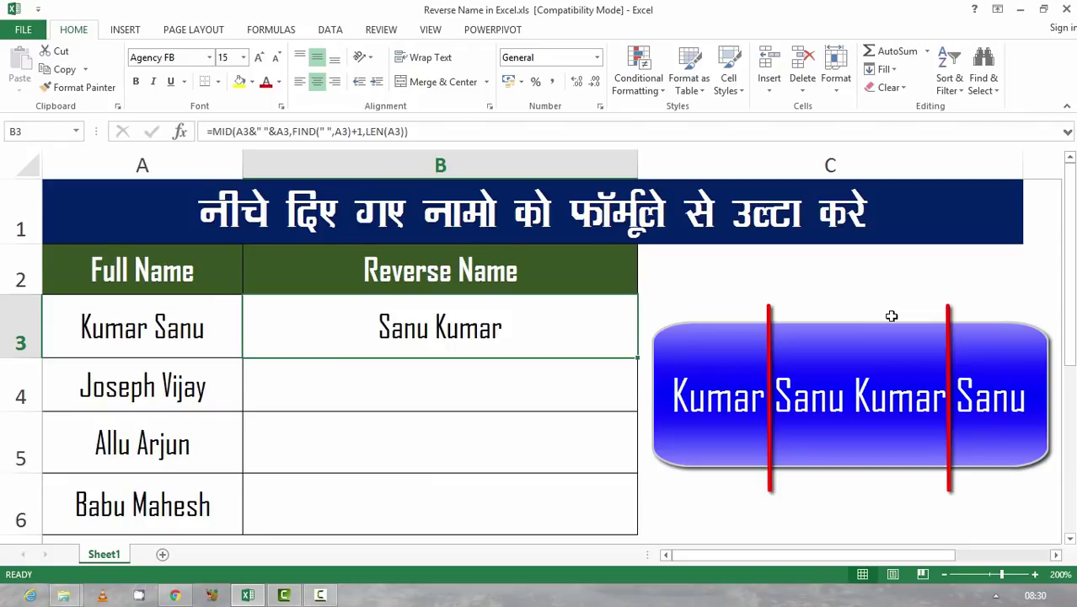
{"action": "key", "text": "shift+Down"}
{"action": "key", "text": "shift+Down"}
{"action": "key", "text": "shift+Down"}
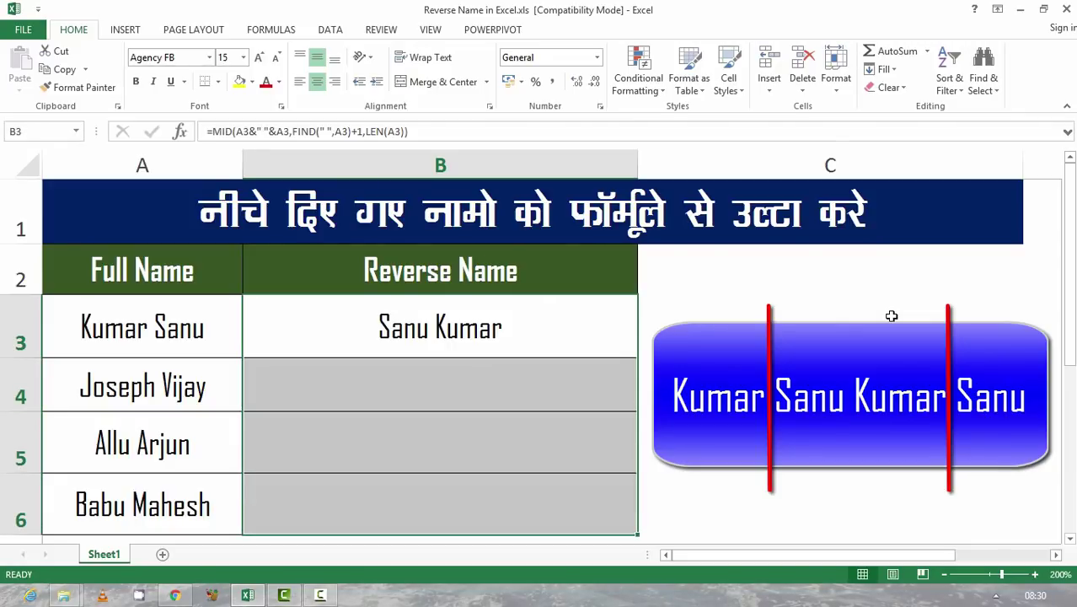
Step: Fill the B3 formula down through B6 and check the copy in B4
{"action": "key", "text": "ctrl+d"}
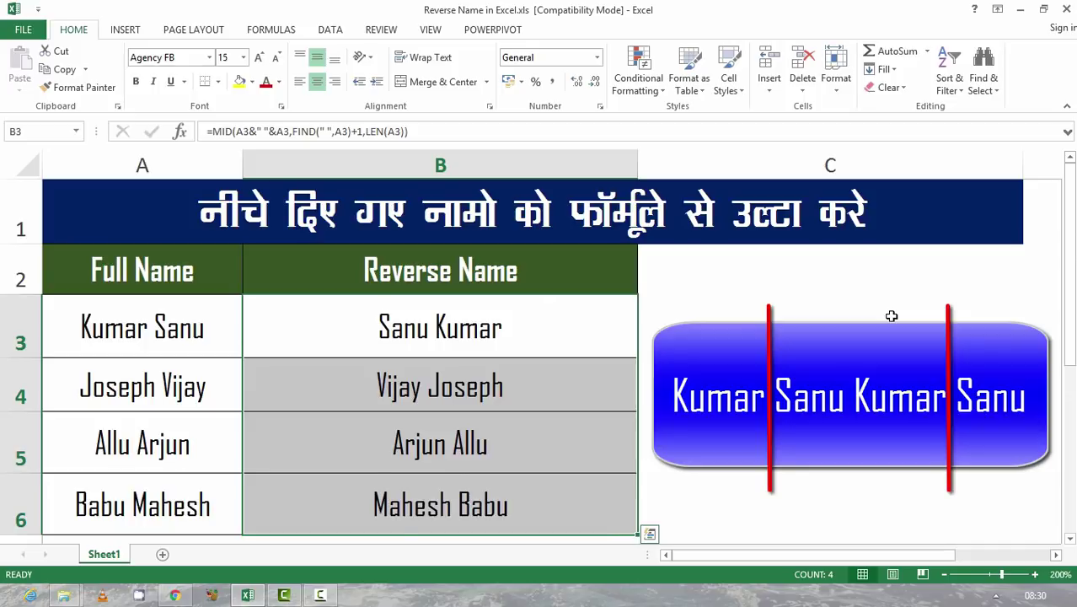
{"action": "key", "text": "Left"}
{"action": "key", "text": "Down"}
{"action": "key", "text": "Right"}
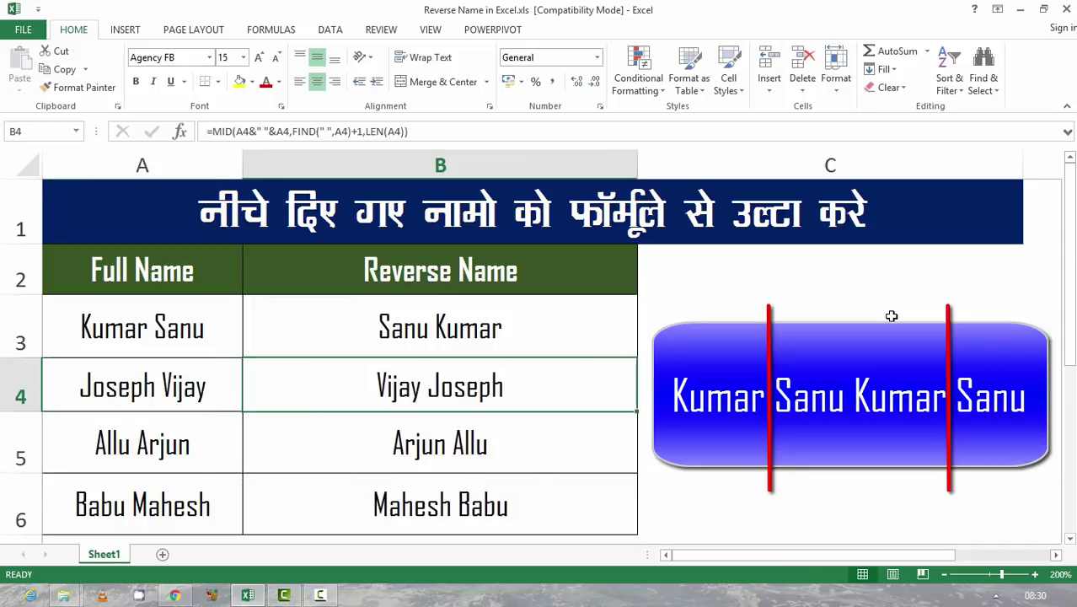
Step: Check the copied formulas in B5 and B6, then return to B3
{"action": "key", "text": "Left"}
{"action": "key", "text": "Down"}
{"action": "key", "text": "Right"}
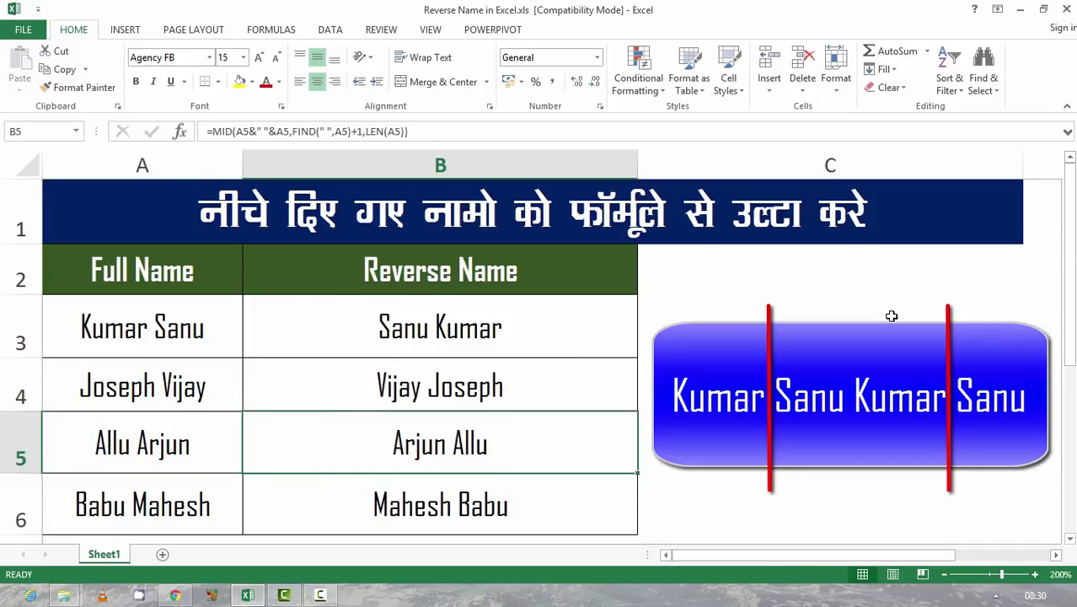
{"action": "key", "text": "Left"}
{"action": "key", "text": "Down"}
{"action": "key", "text": "Right"}
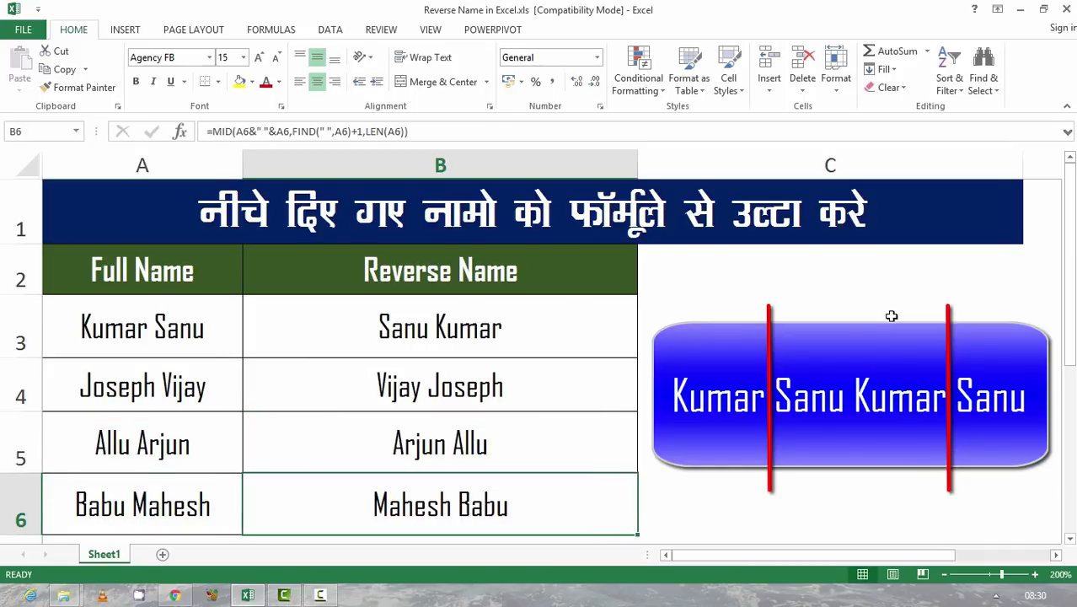
{"action": "key", "text": "ctrl+Up"}
{"action": "key", "text": "Down"}
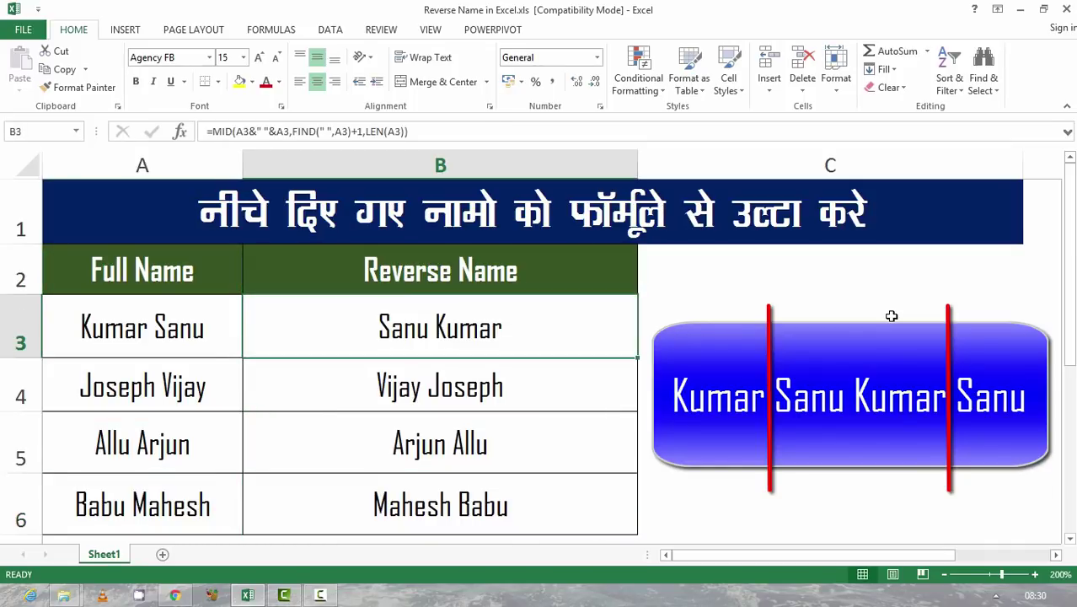